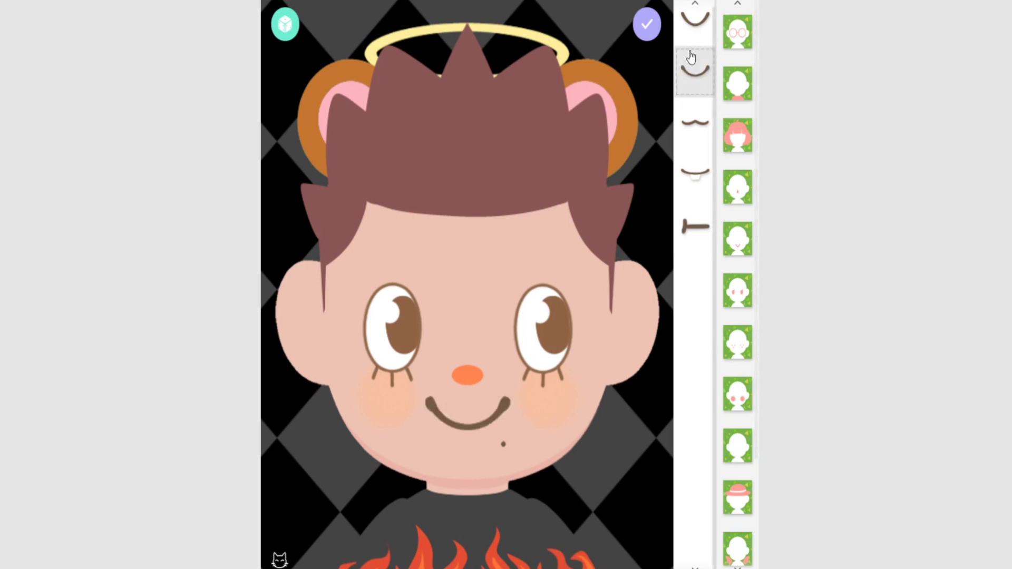
Keep the chosen smile and switch the eyes to the plain style without lashes
click(693, 23)
click(698, 80)
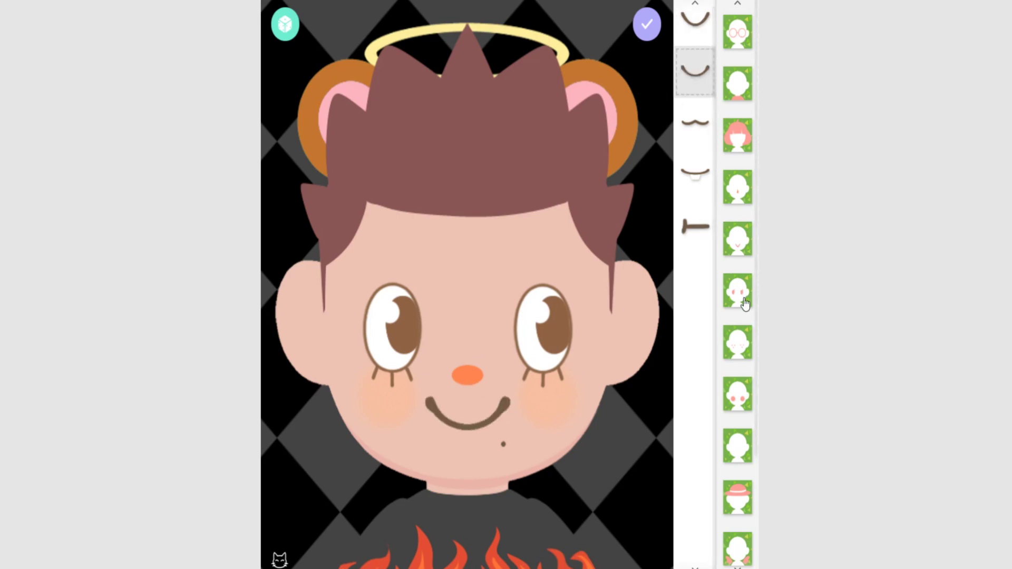
click(738, 304)
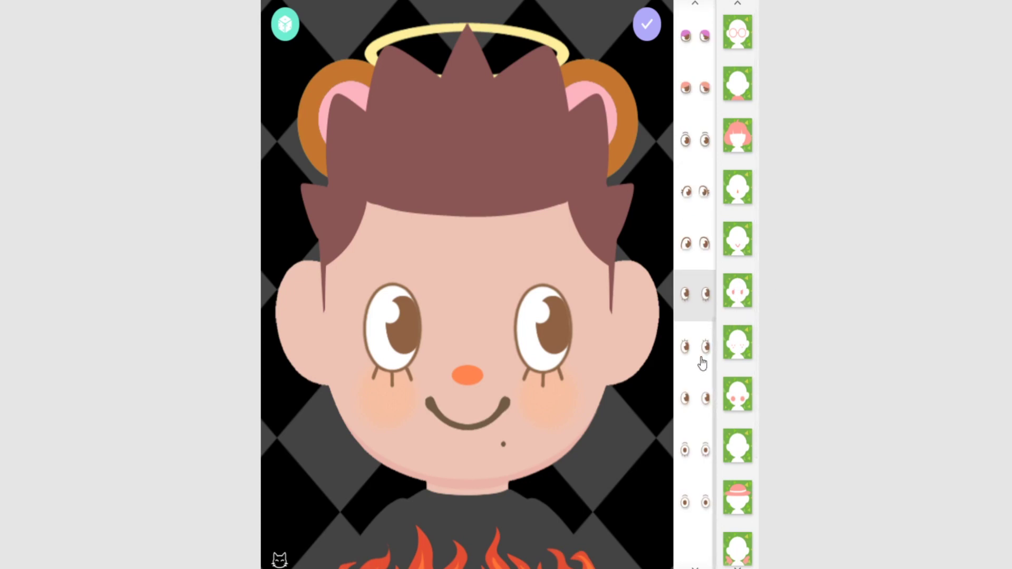
click(685, 346)
click(682, 398)
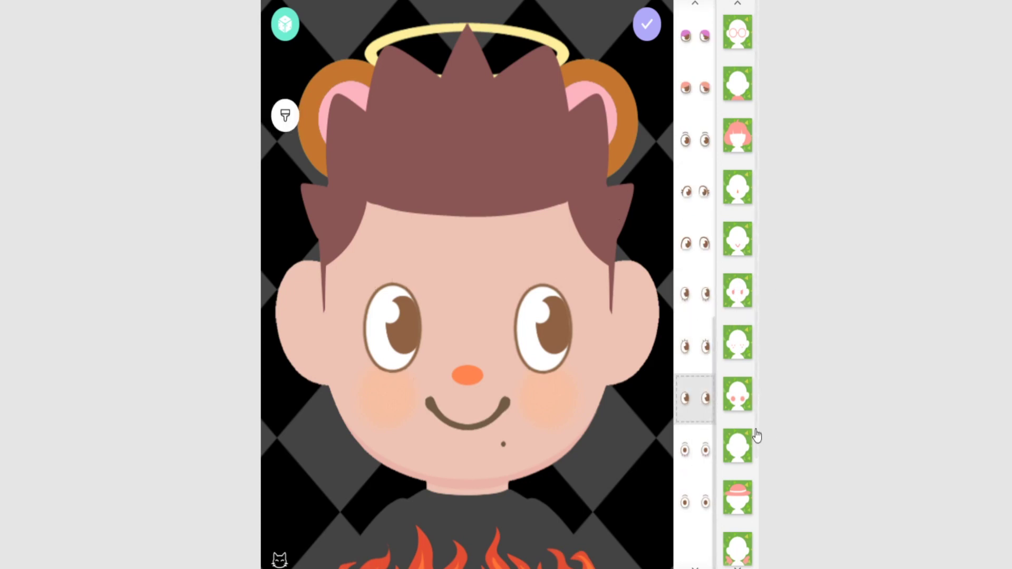
Remove the moles and blush, and change the skin tone to tan
click(736, 357)
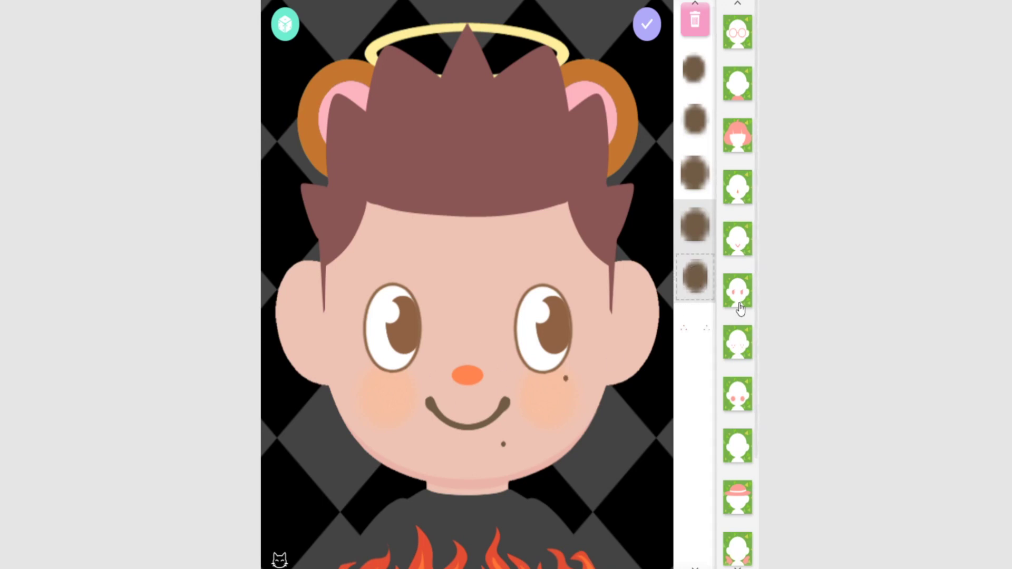
click(695, 20)
click(748, 402)
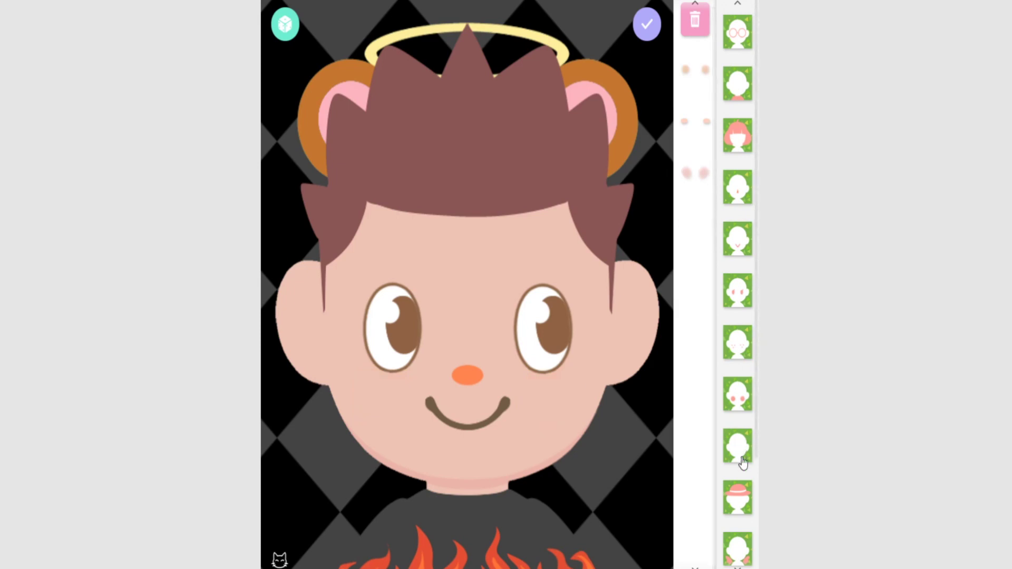
scroll(747, 440, down, 3)
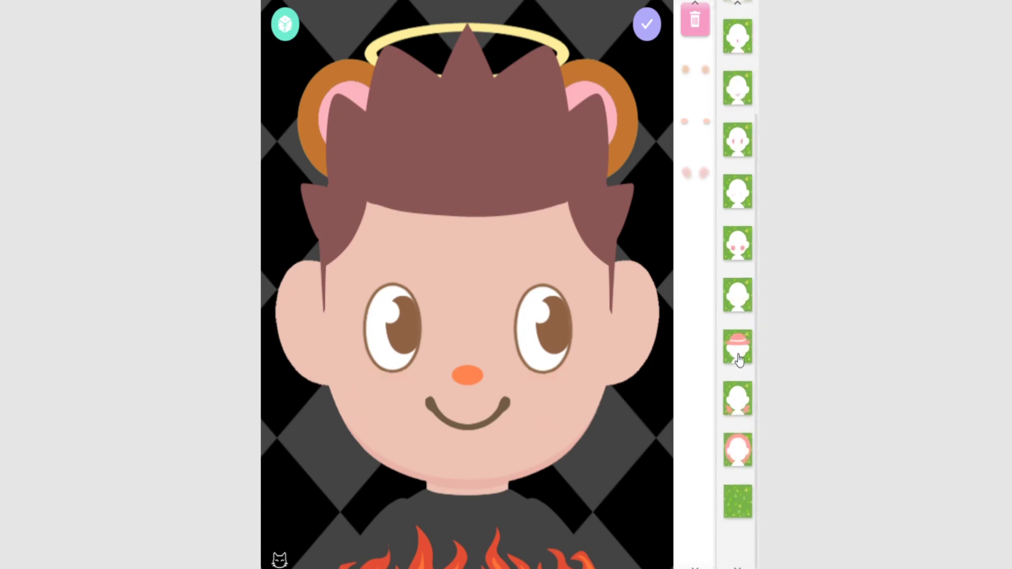
click(743, 318)
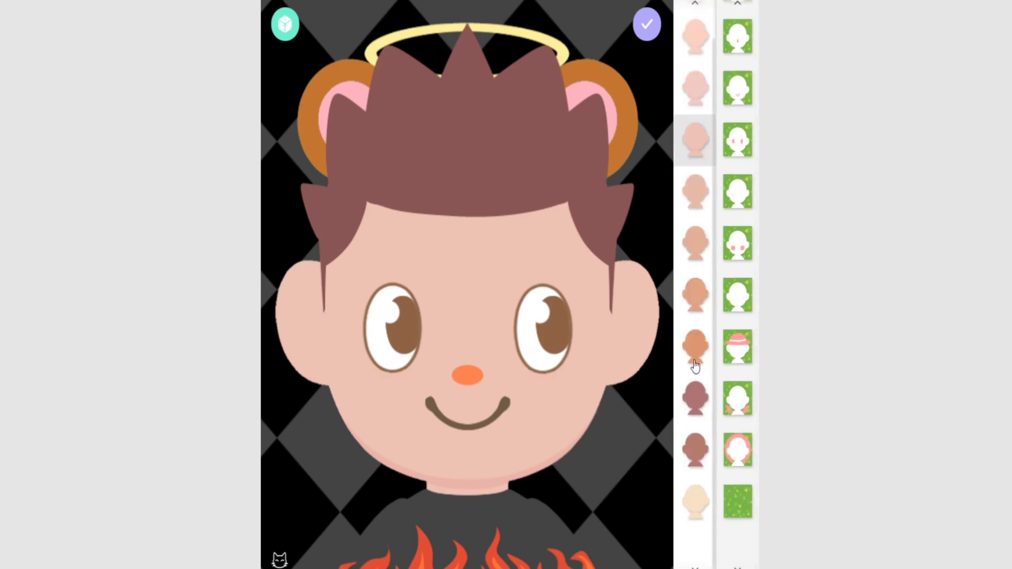
click(696, 245)
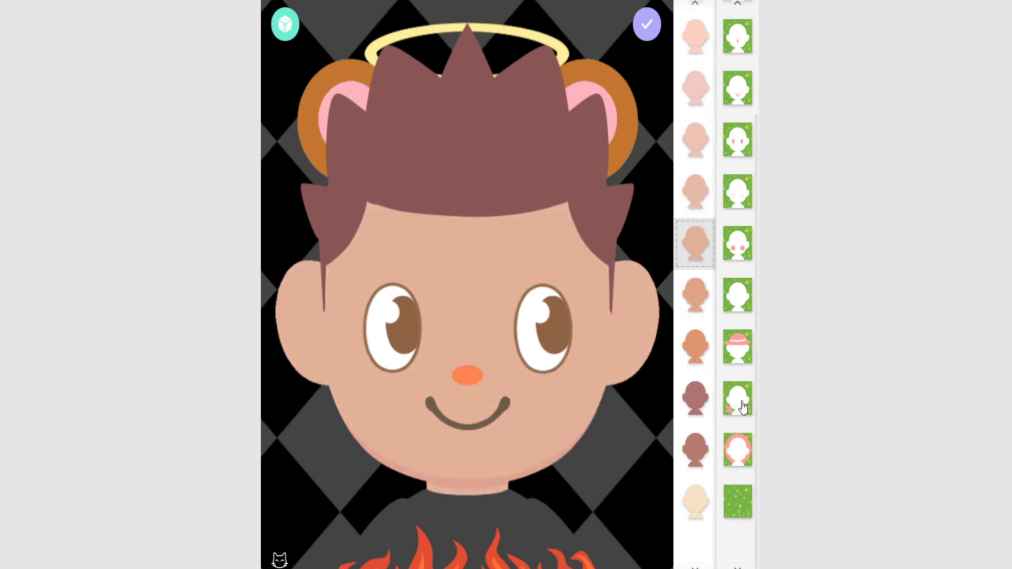
Remove the brown halo, try and drop the wings, and set a pink-purple-blue flag background
click(735, 406)
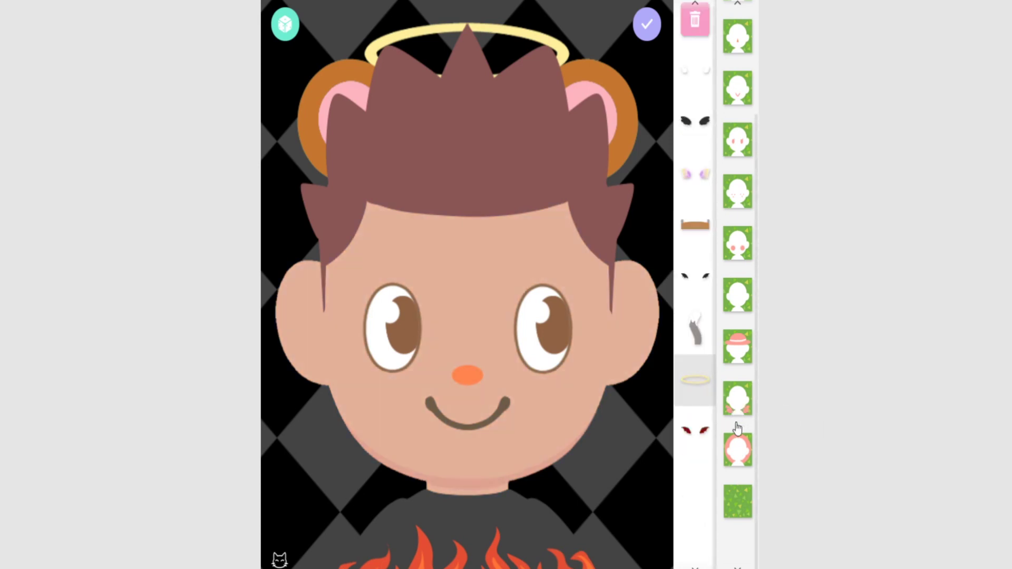
click(692, 233)
click(692, 234)
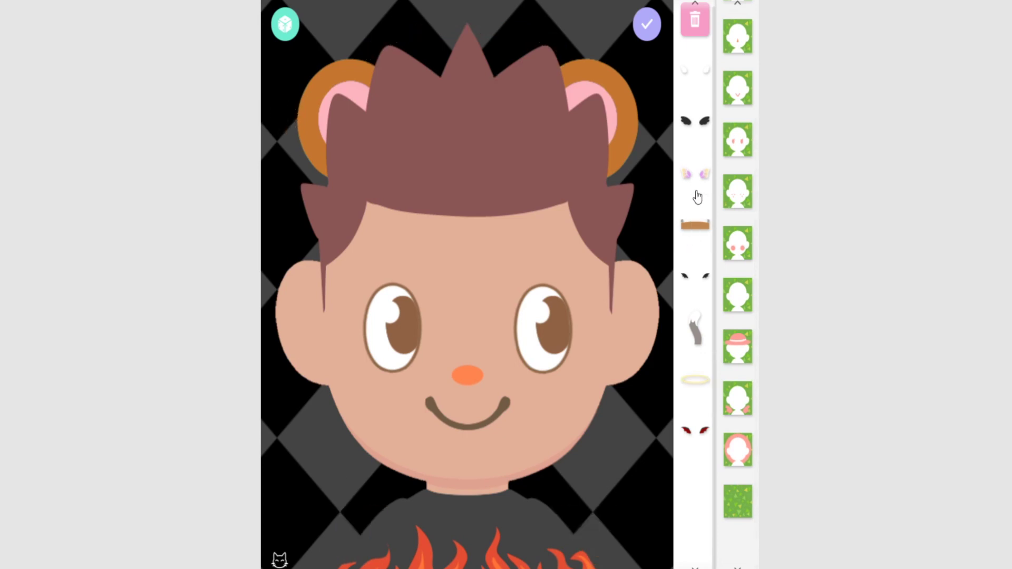
click(704, 286)
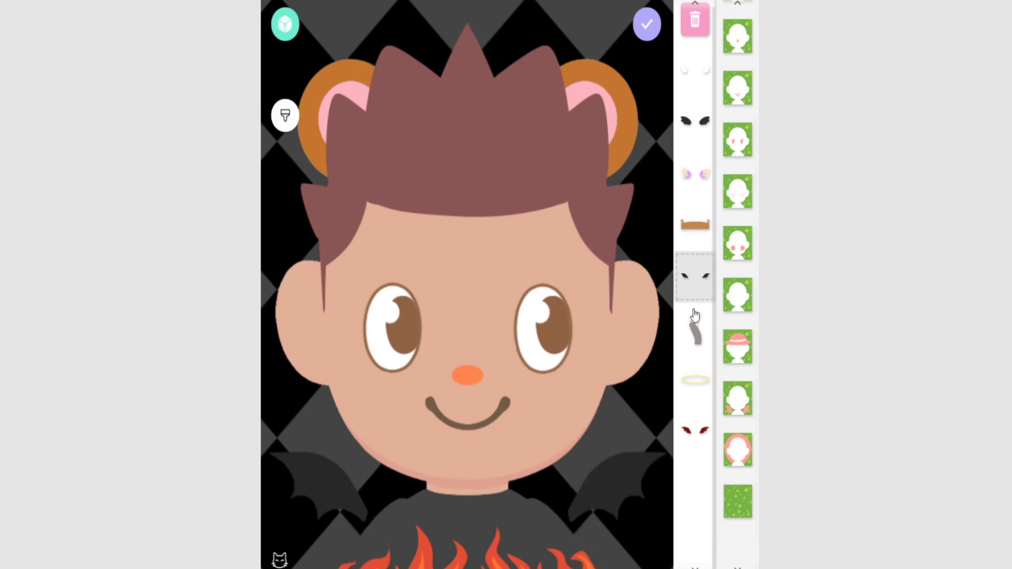
click(697, 77)
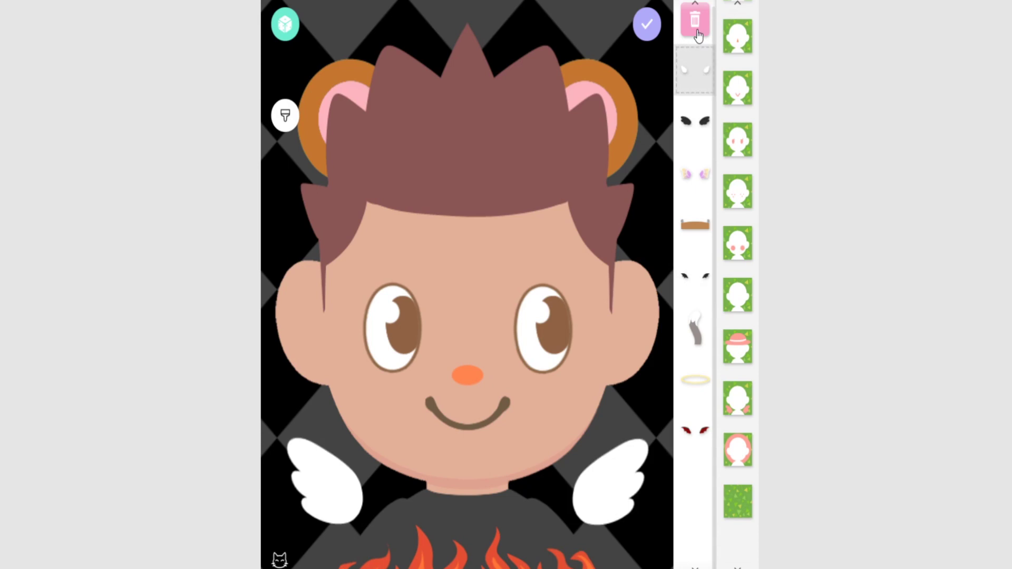
click(697, 78)
click(729, 507)
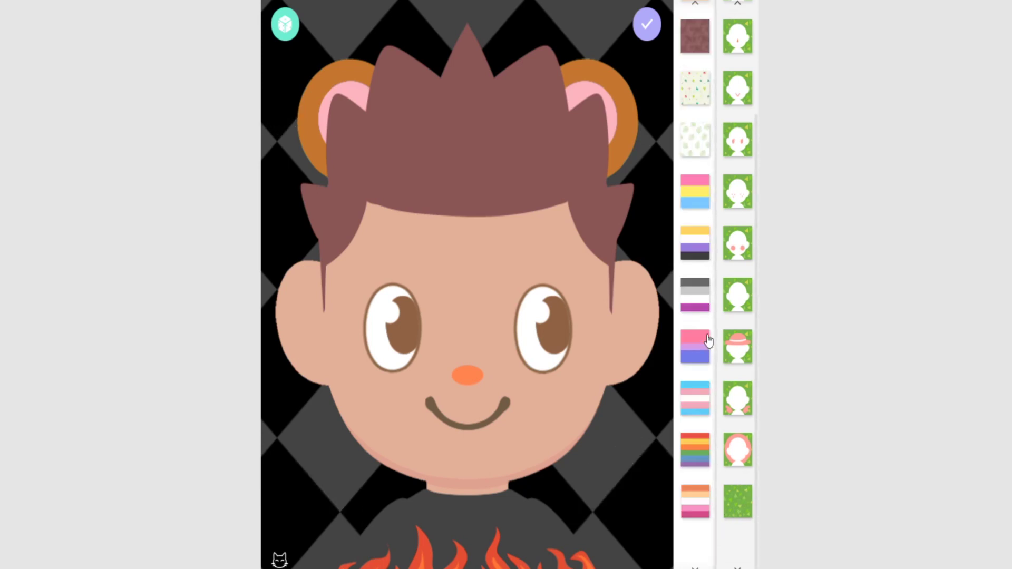
click(706, 343)
Set the avatar background to cream confetti, then preview the forms and return to Boarding Pass
click(695, 91)
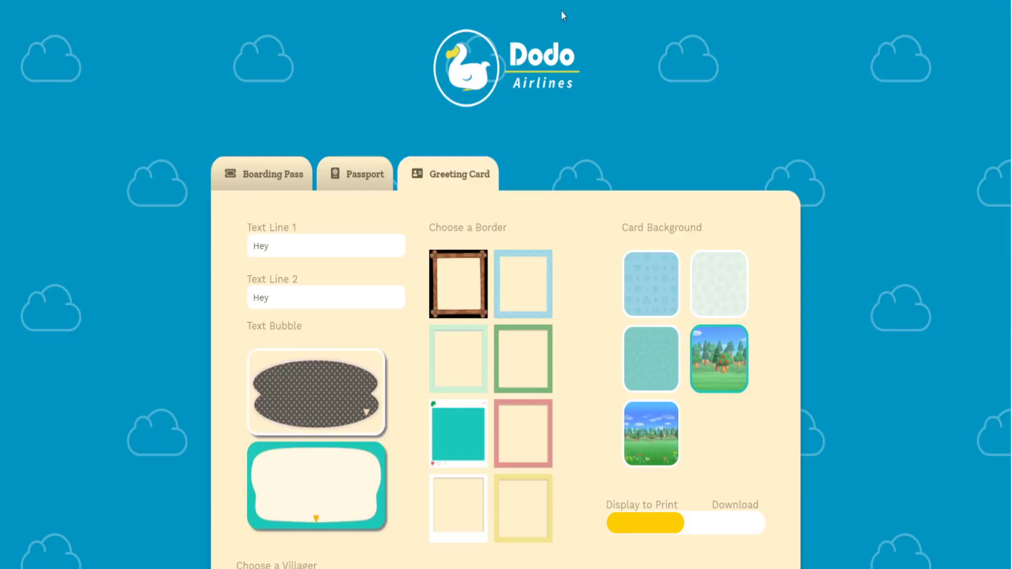
click(284, 187)
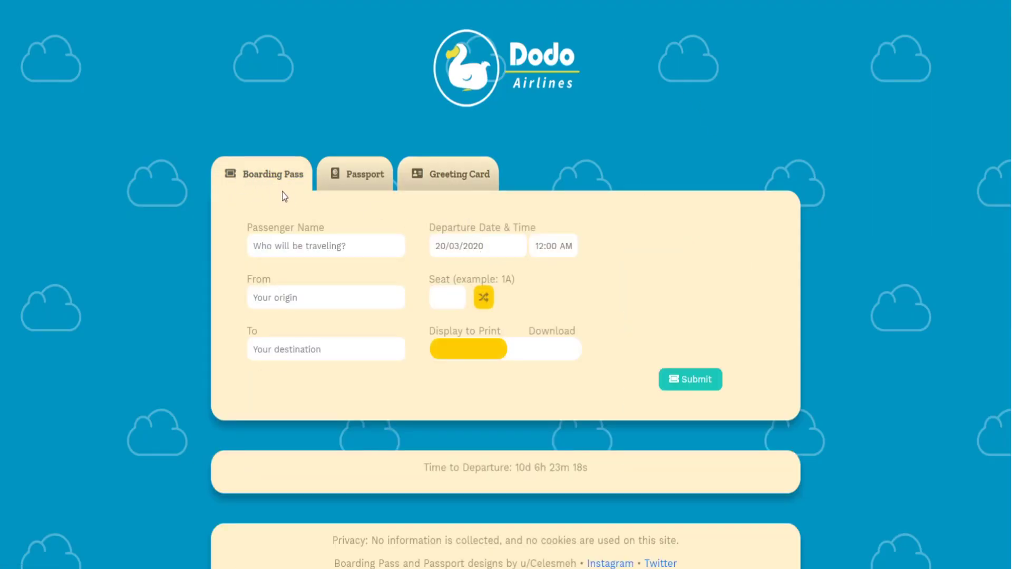
click(338, 185)
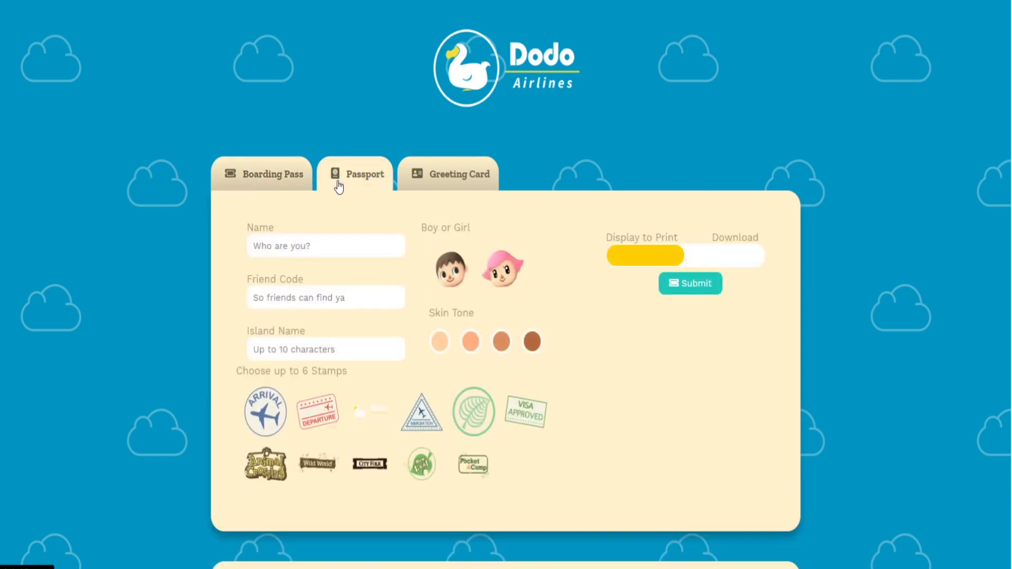
click(455, 180)
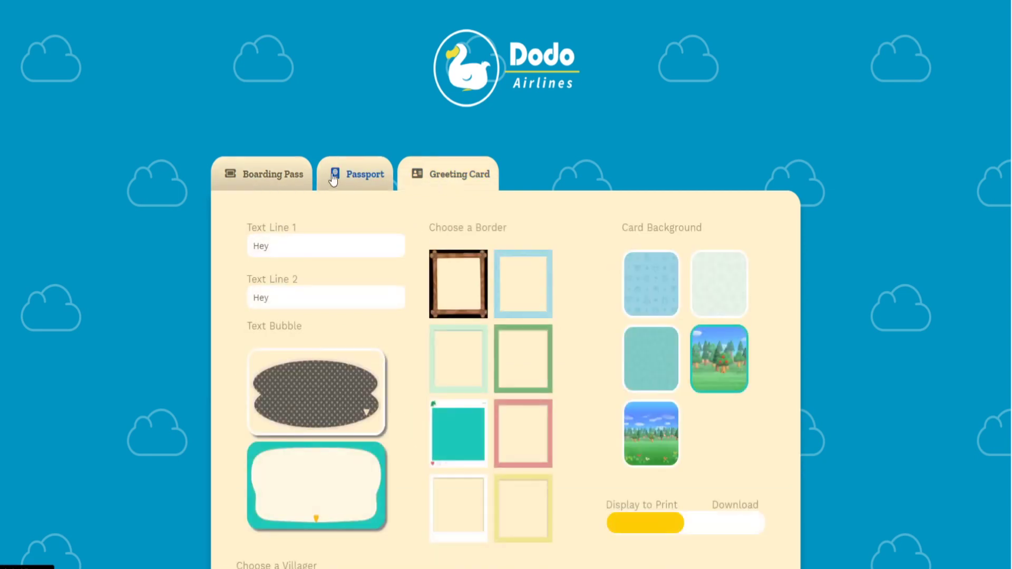
click(269, 173)
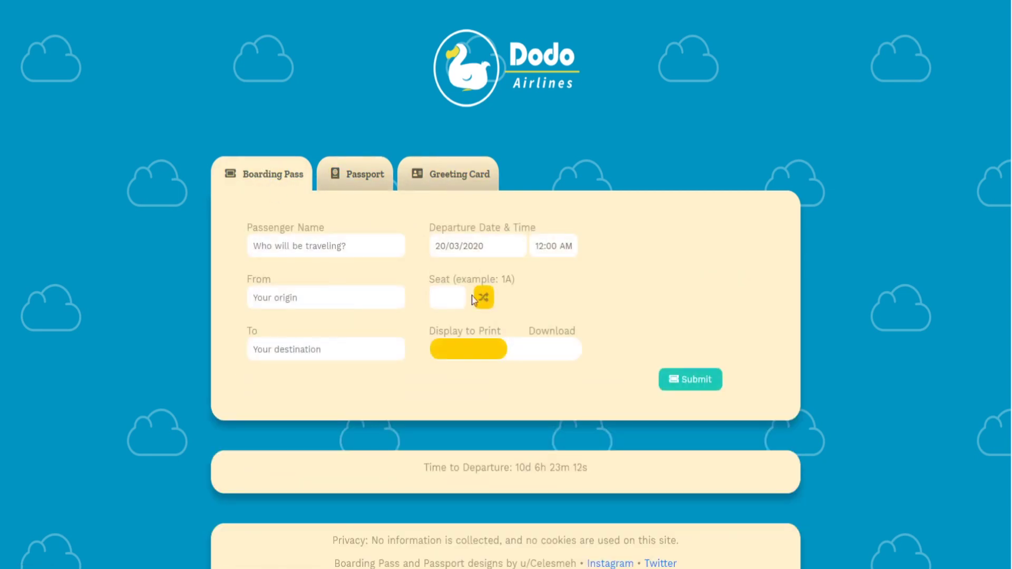
Fill the Passenger Name field from the autofill suggestion
click(338, 246)
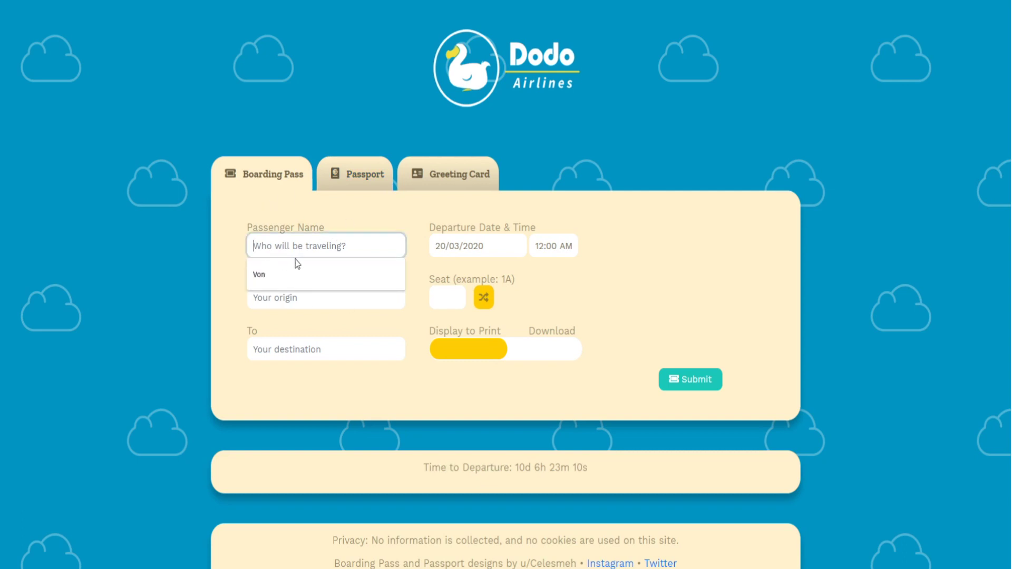
click(397, 229)
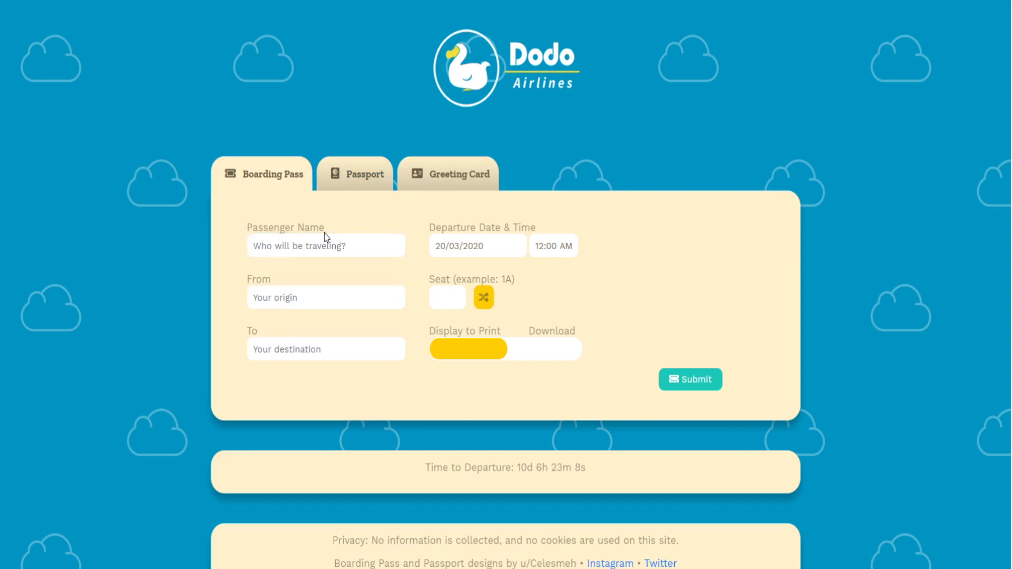
click(344, 246)
click(326, 272)
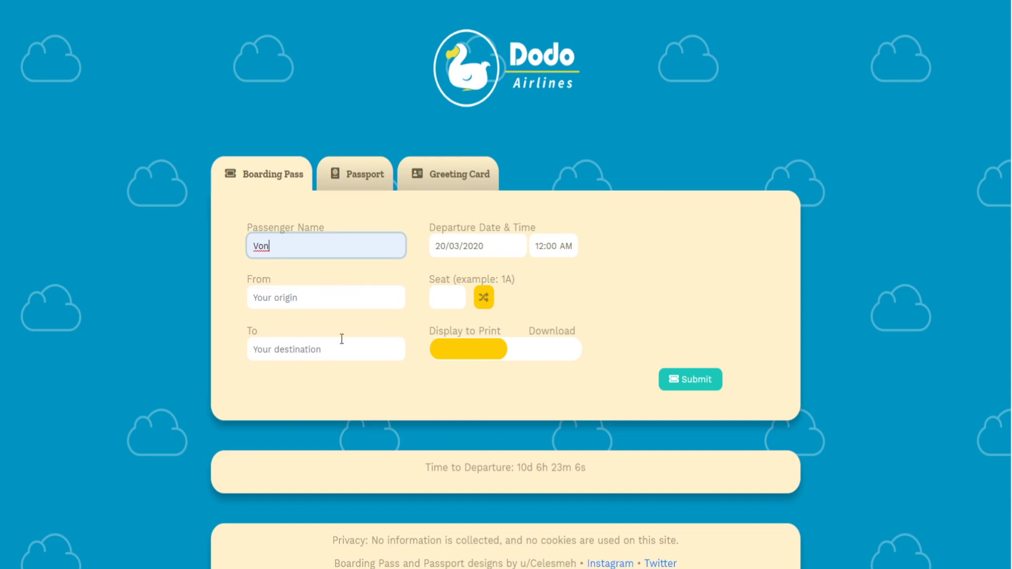
Enter Stardew as the origin and pick Desierta as the destination
click(326, 299)
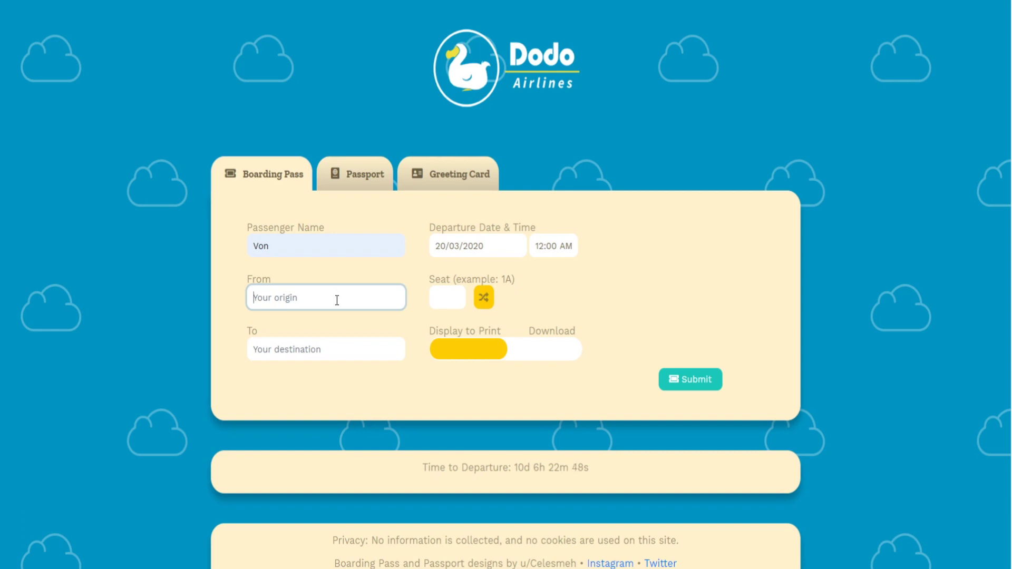
text(Stardew)
drag(295, 301, 290, 283)
click(320, 285)
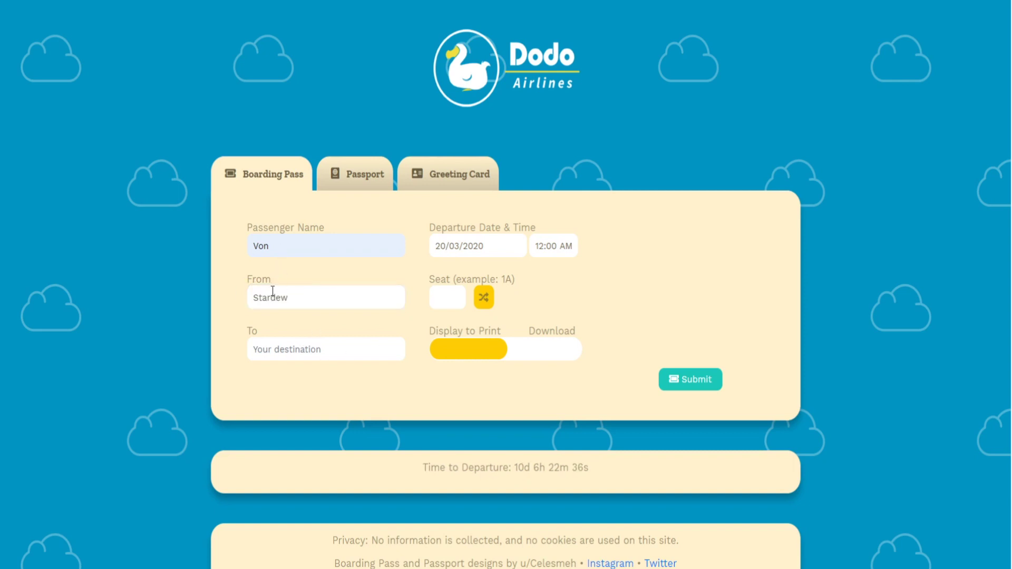
click(373, 352)
click(333, 371)
click(361, 332)
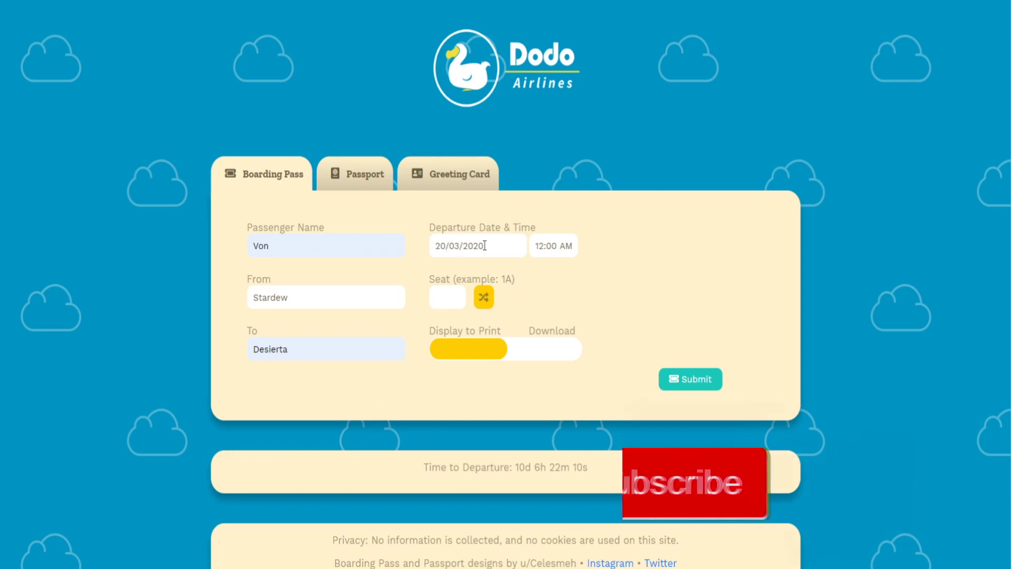
Set the boarding pass departure hour to 01 AM in the time picker
click(550, 246)
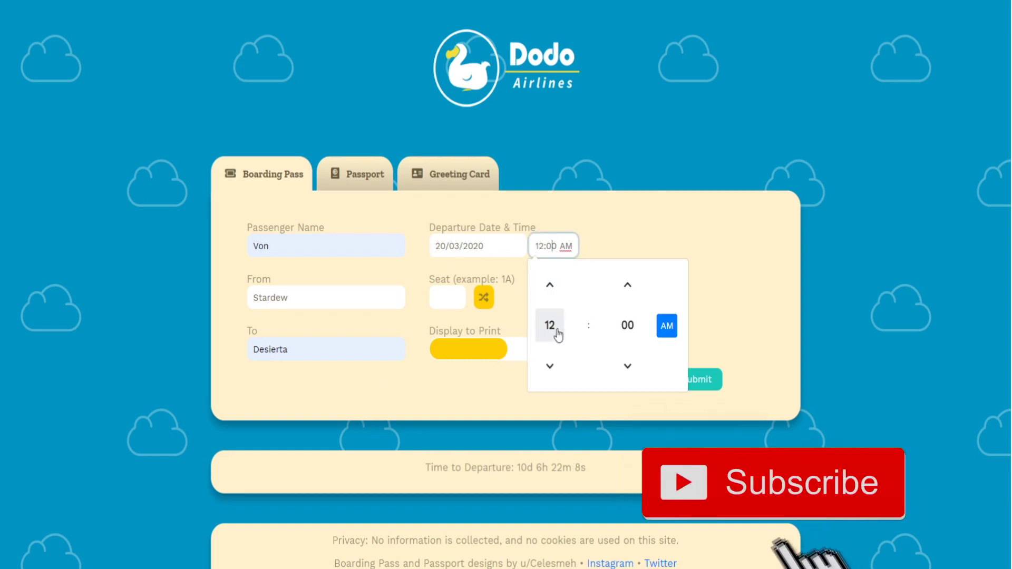
click(550, 285)
click(550, 285)
click(548, 367)
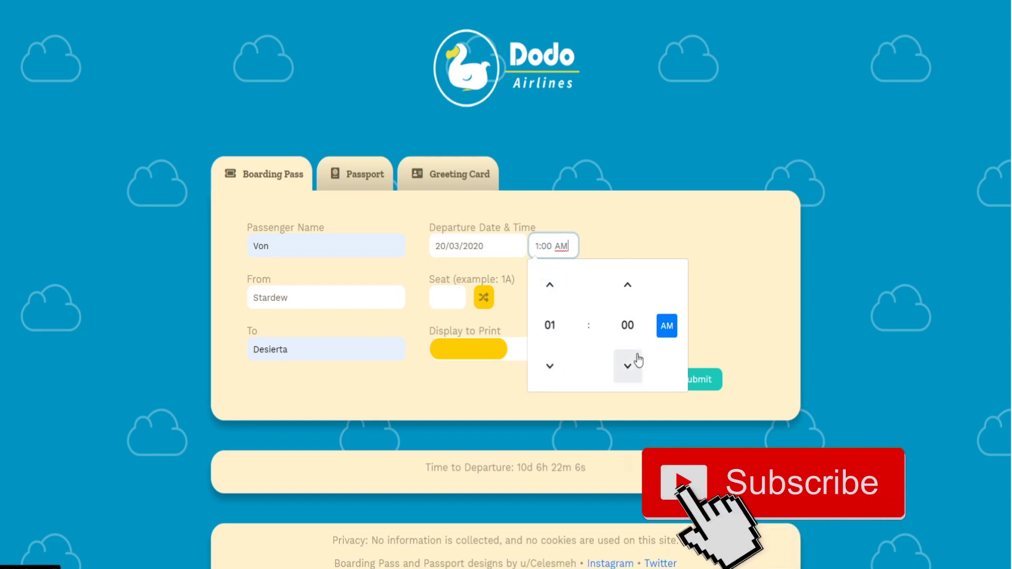
click(548, 327)
click(713, 312)
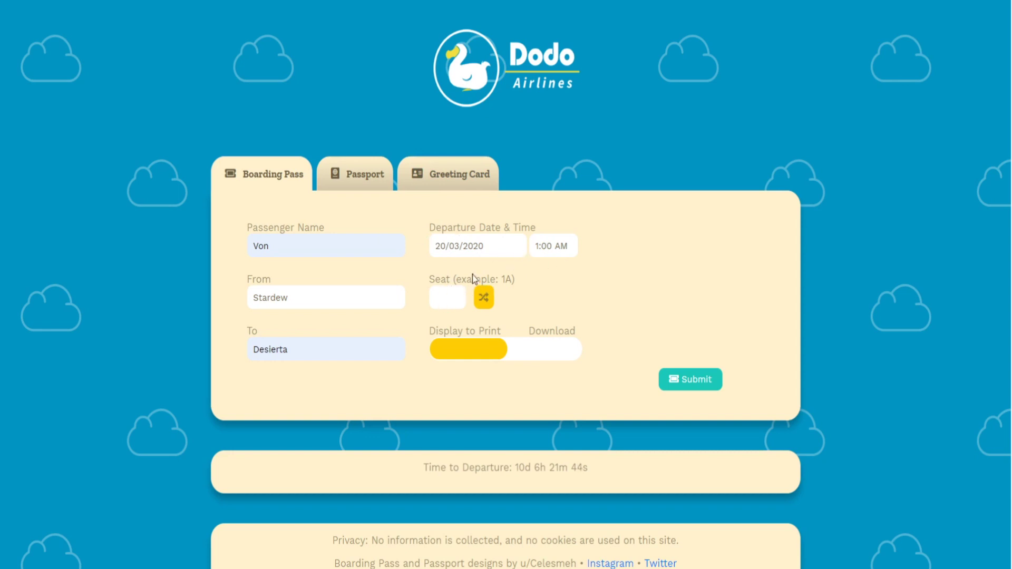
Enter seat 4A, reroll the random seat until it shows 1E, and submit
click(452, 303)
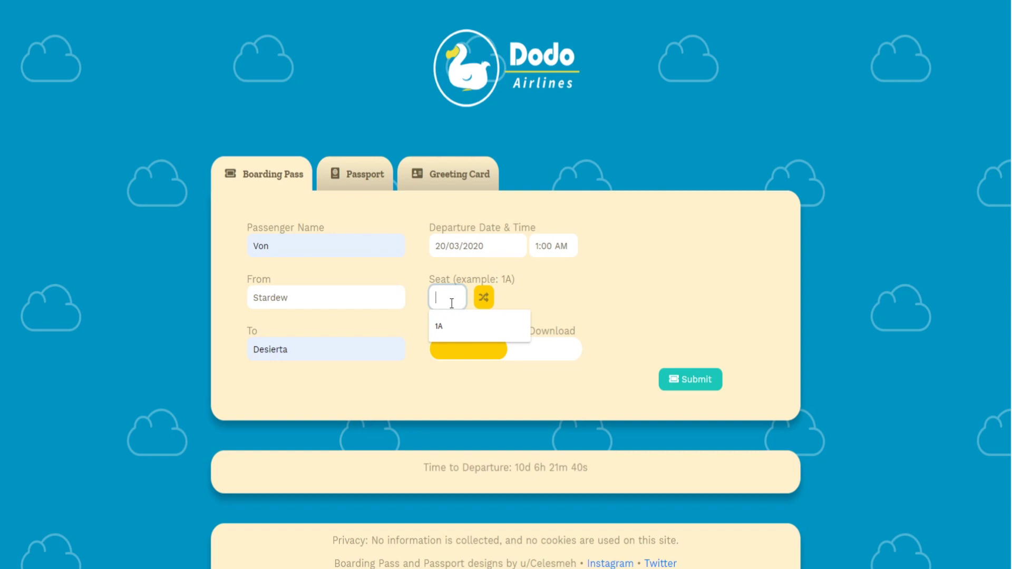
text(4)
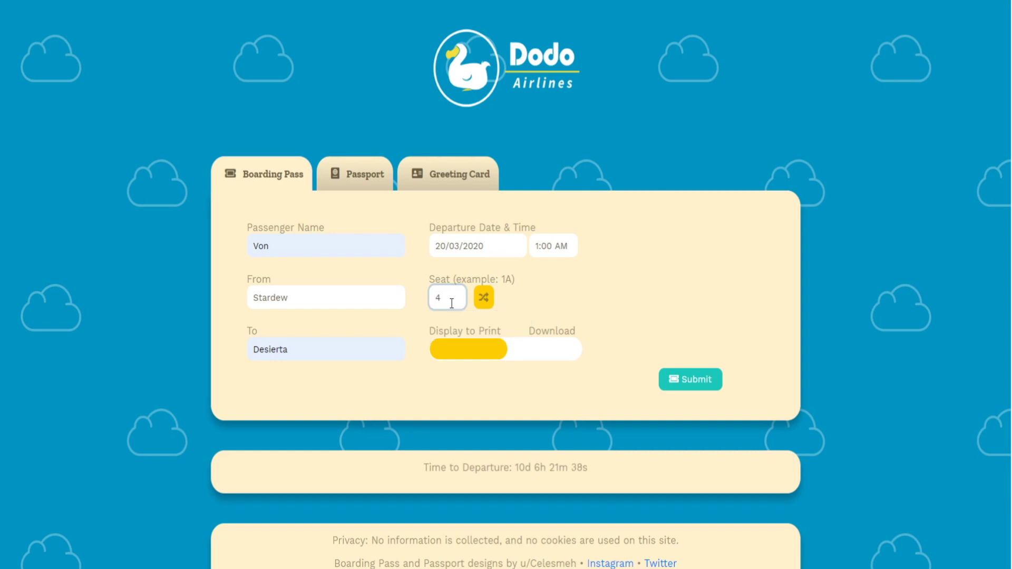
text(A)
click(484, 299)
click(483, 299)
click(483, 299)
click(694, 380)
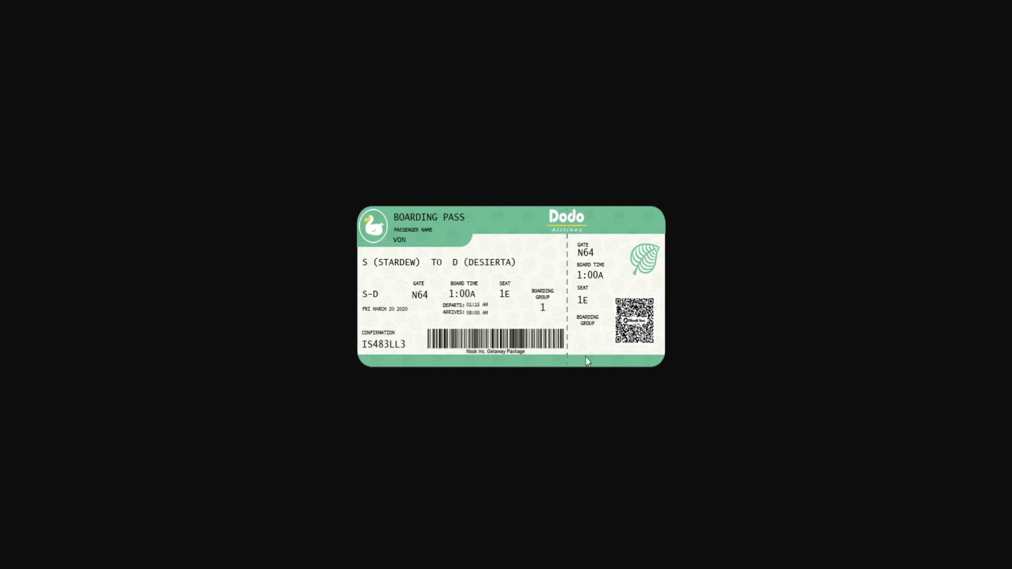
Close the full-screen boarding pass preview
click(412, 116)
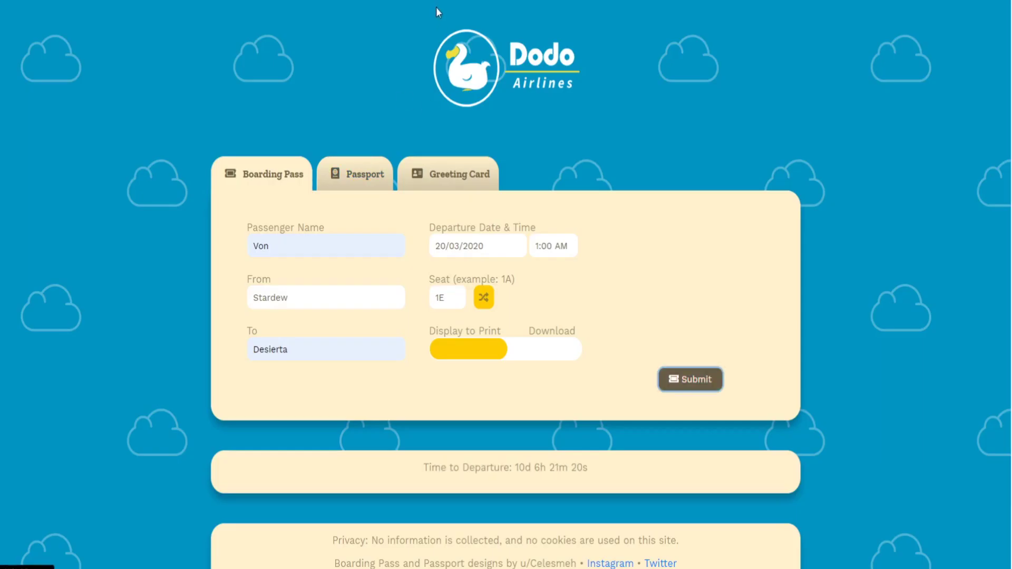
On the Passport form, enter the friend code and keep Desierta as the island name
click(373, 168)
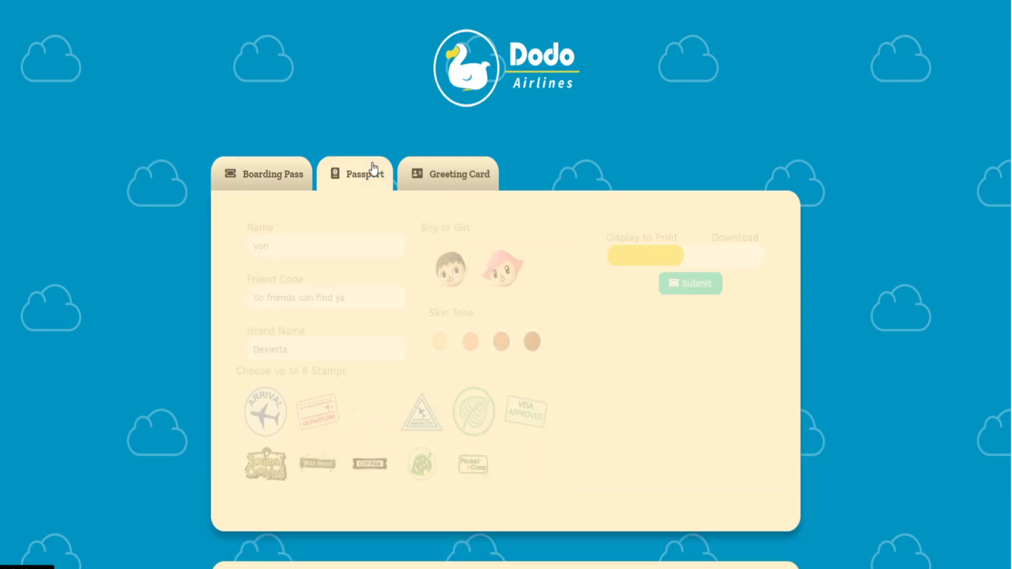
click(304, 242)
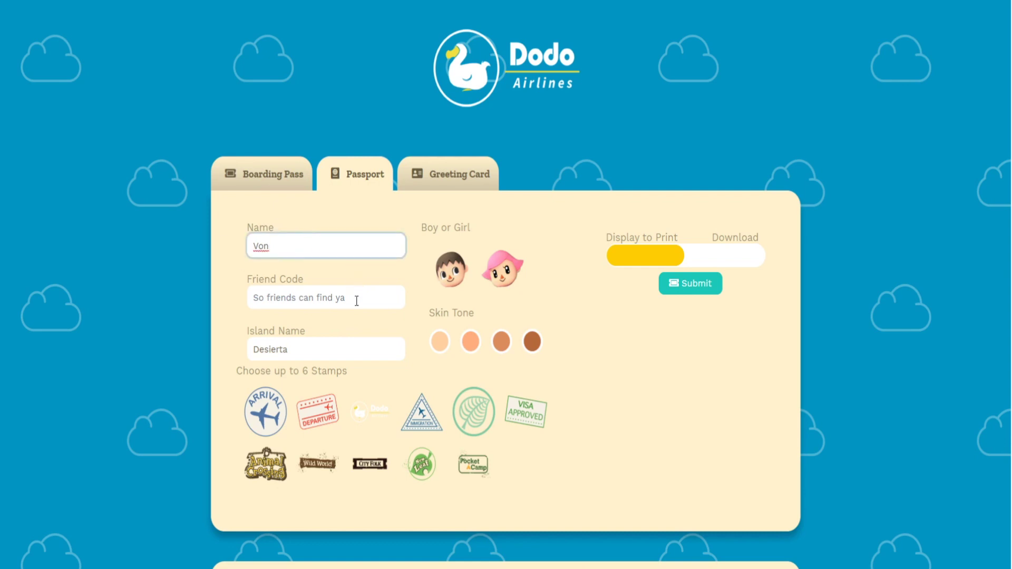
click(328, 301)
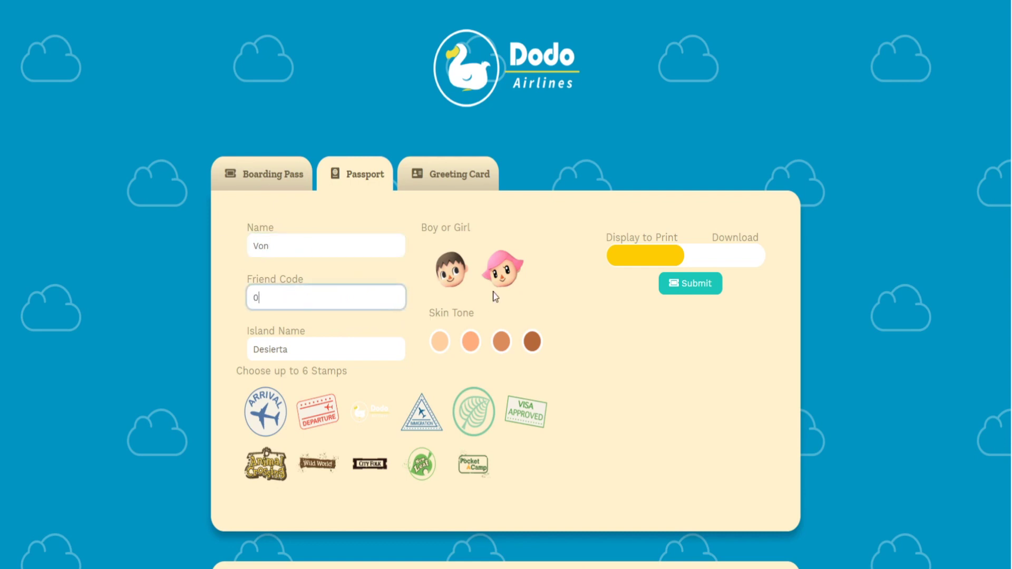
click(328, 356)
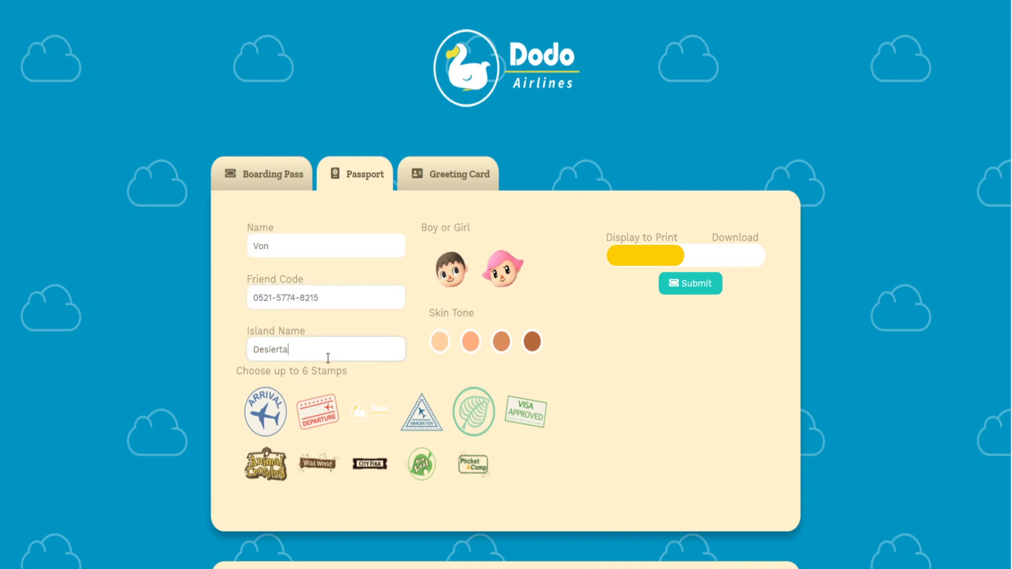
drag(317, 349, 200, 346)
click(335, 348)
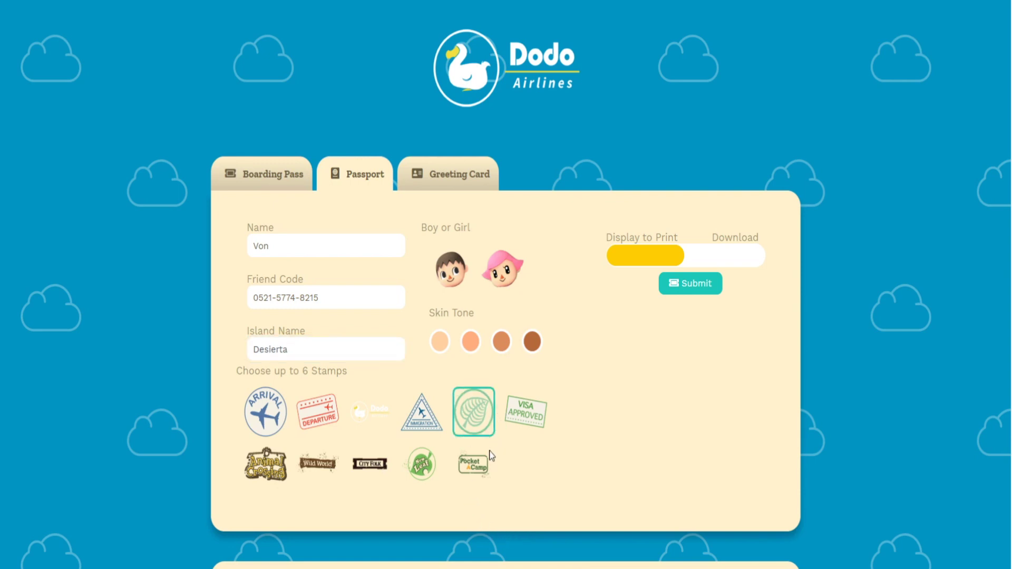
Add the New Leaf, Dodo and Arrival stamps and select the boy avatar
click(413, 472)
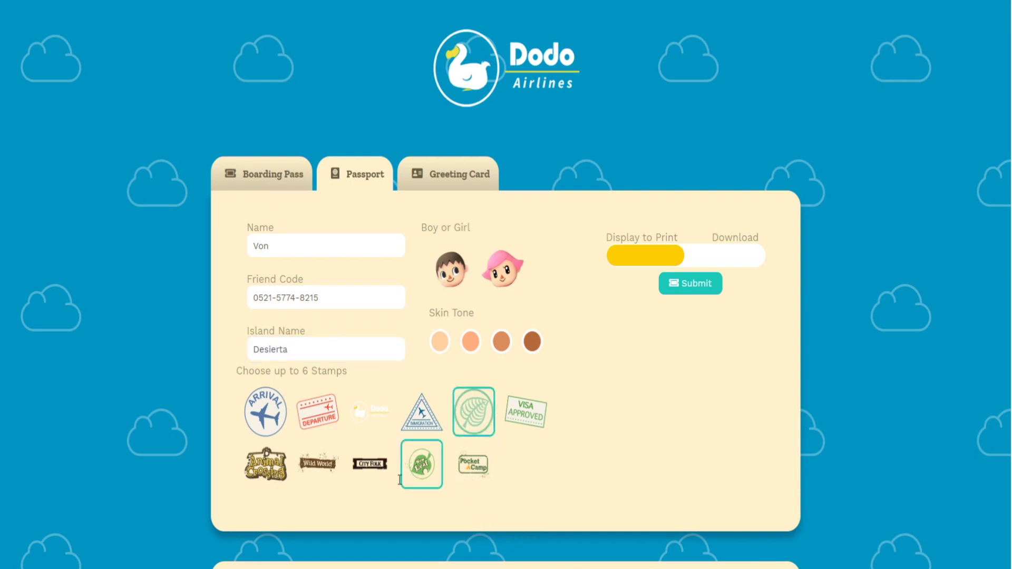
click(380, 402)
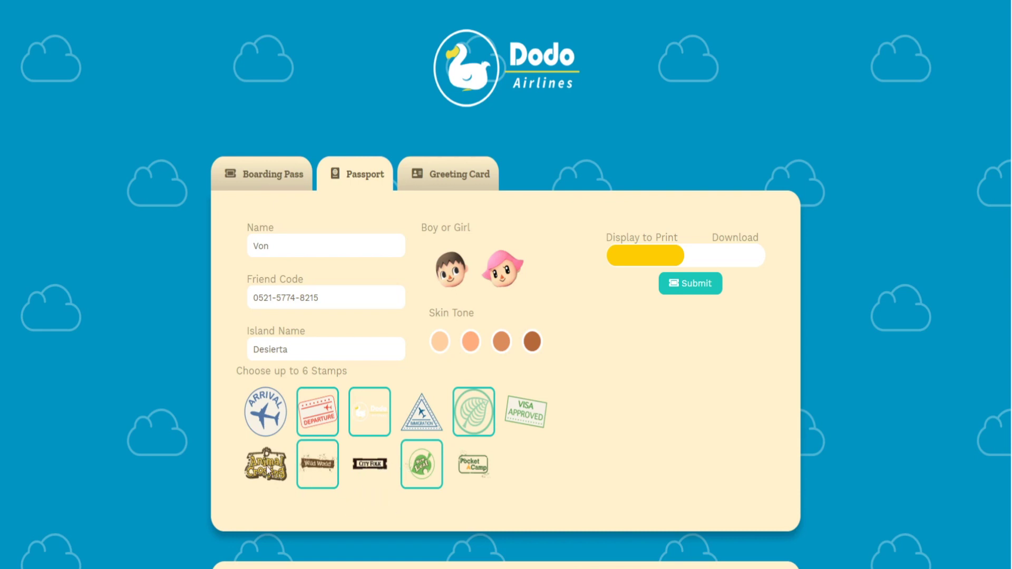
click(266, 419)
scroll(558, 461, down, 1)
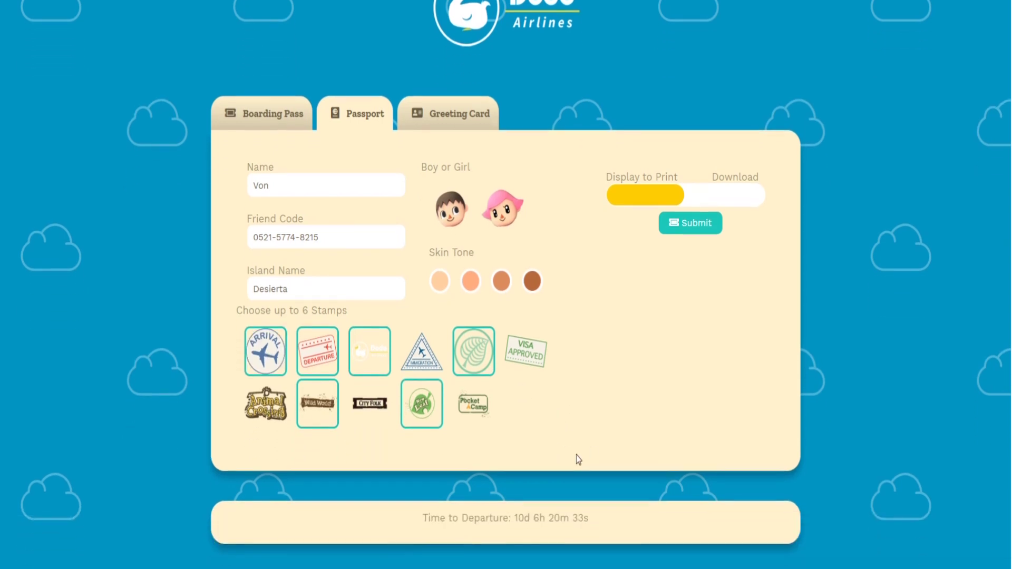
click(450, 213)
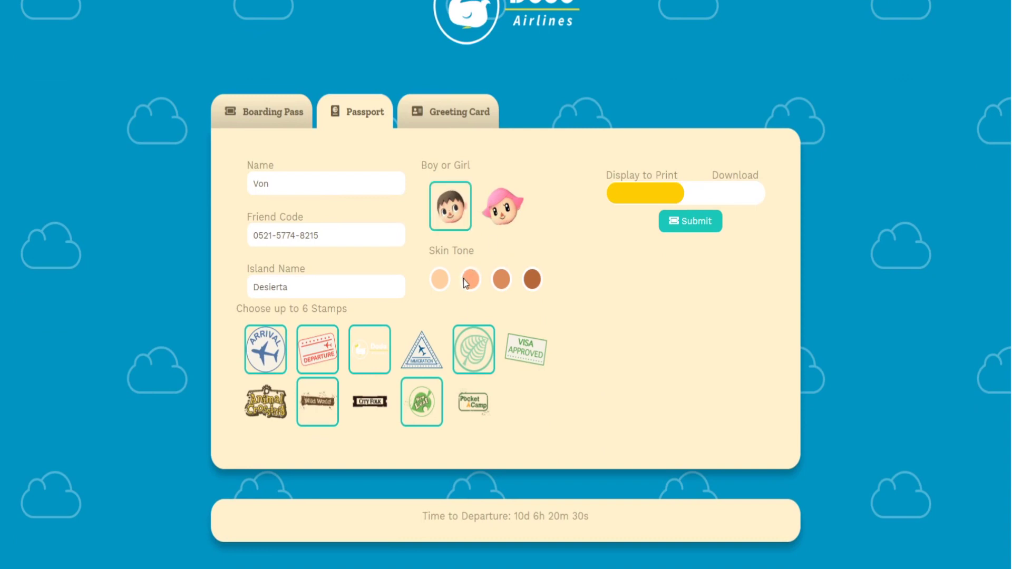
Choose the second skin tone and the brown-haired look, then submit the passport
click(466, 282)
click(499, 279)
click(470, 279)
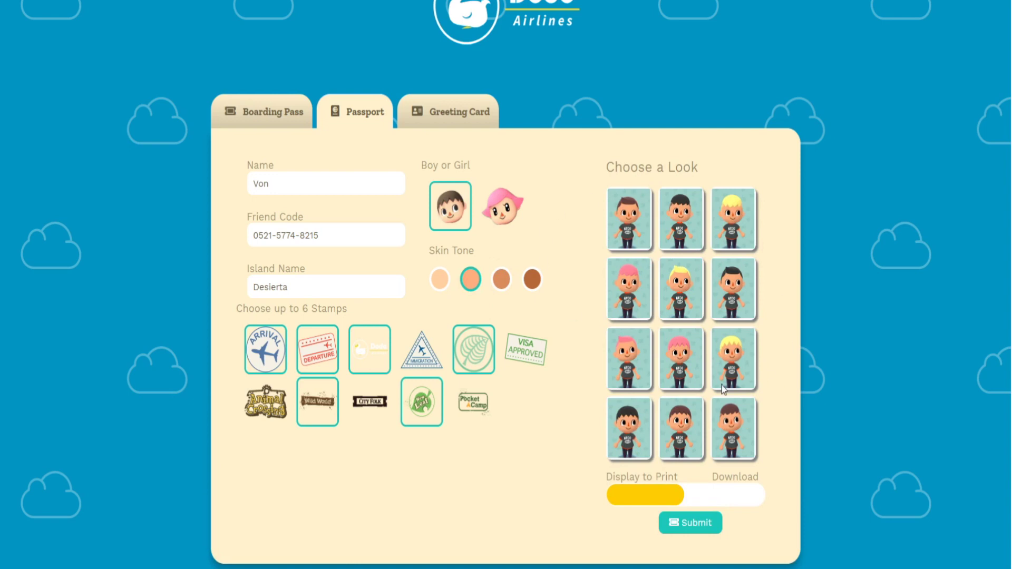
scroll(701, 234, down, 1)
scroll(759, 244, up, 1)
click(680, 432)
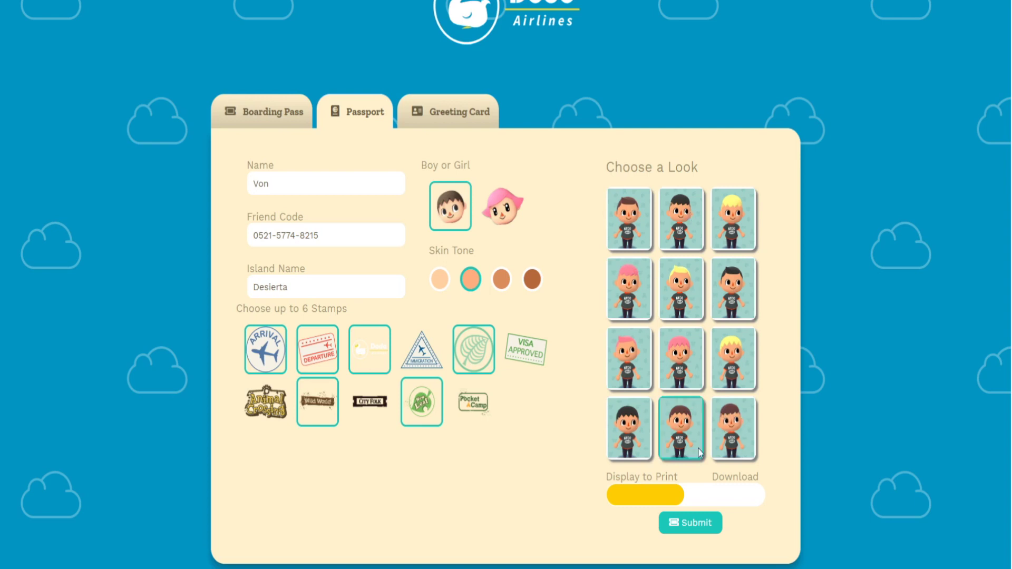
click(703, 526)
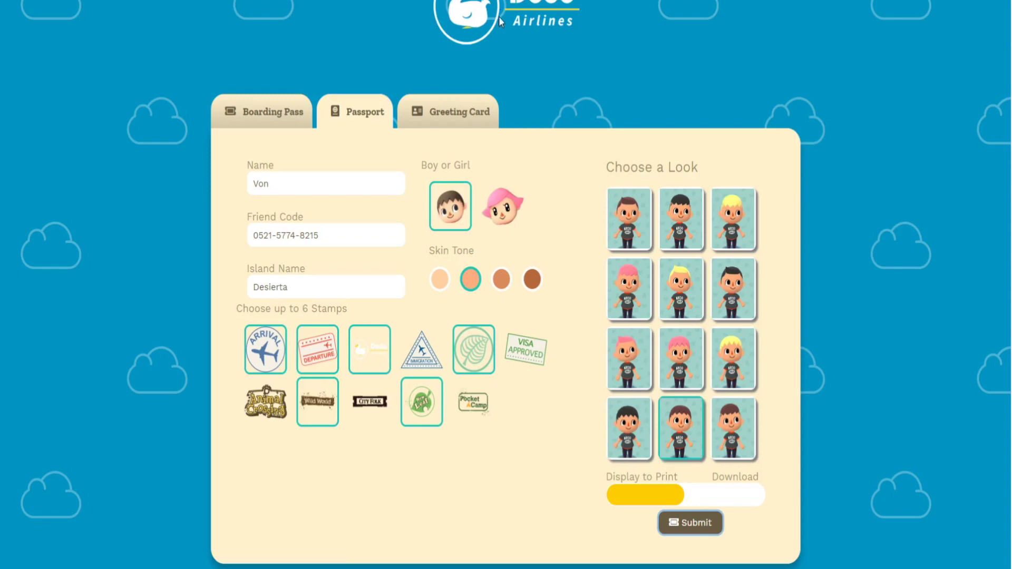
Switch to the Greeting Card form and scroll through its text, border, background and villager options
click(457, 112)
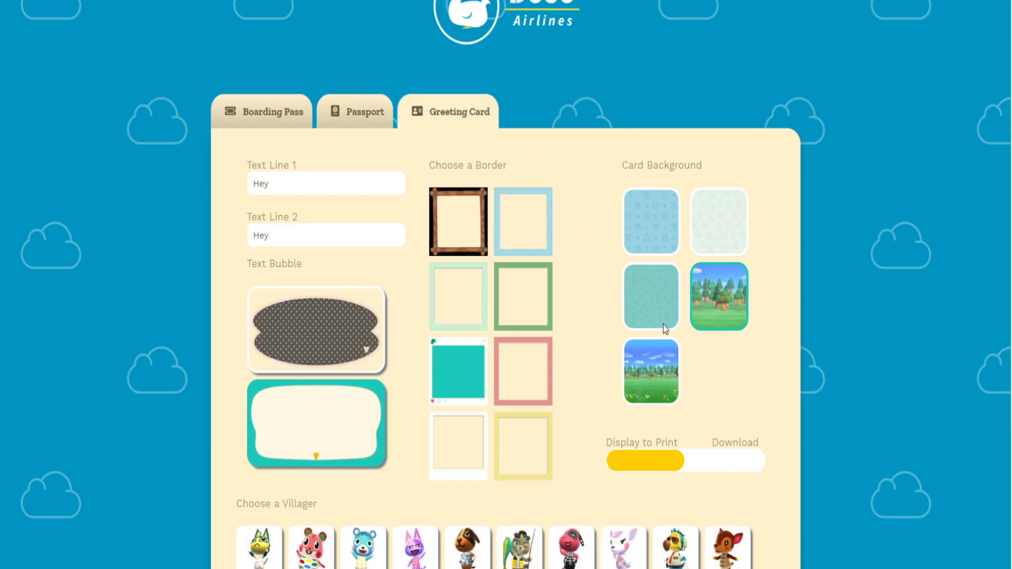
scroll(612, 316, down, 5)
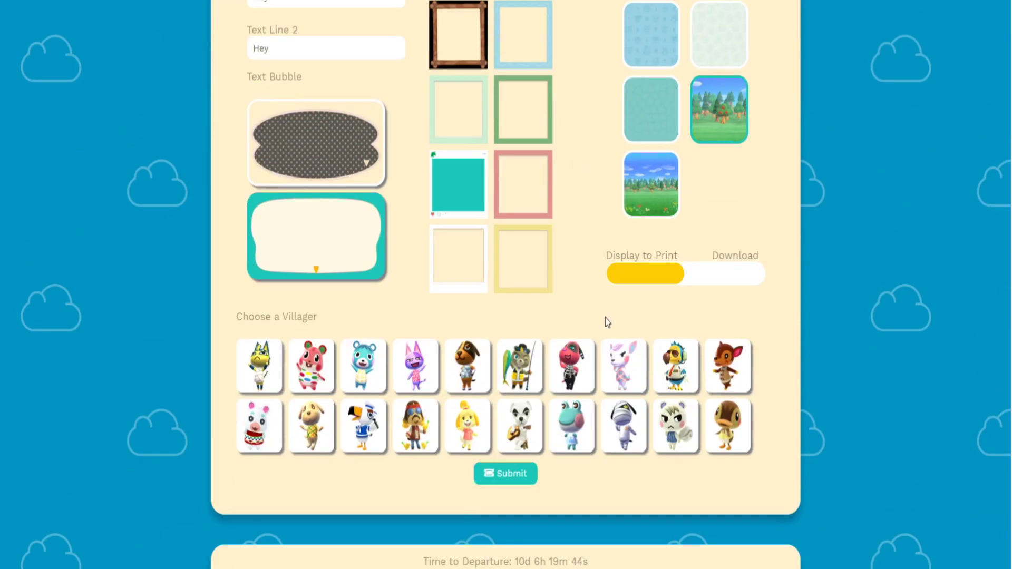
scroll(603, 325, up, 2)
scroll(602, 324, up, 4)
scroll(425, 225, down, 3)
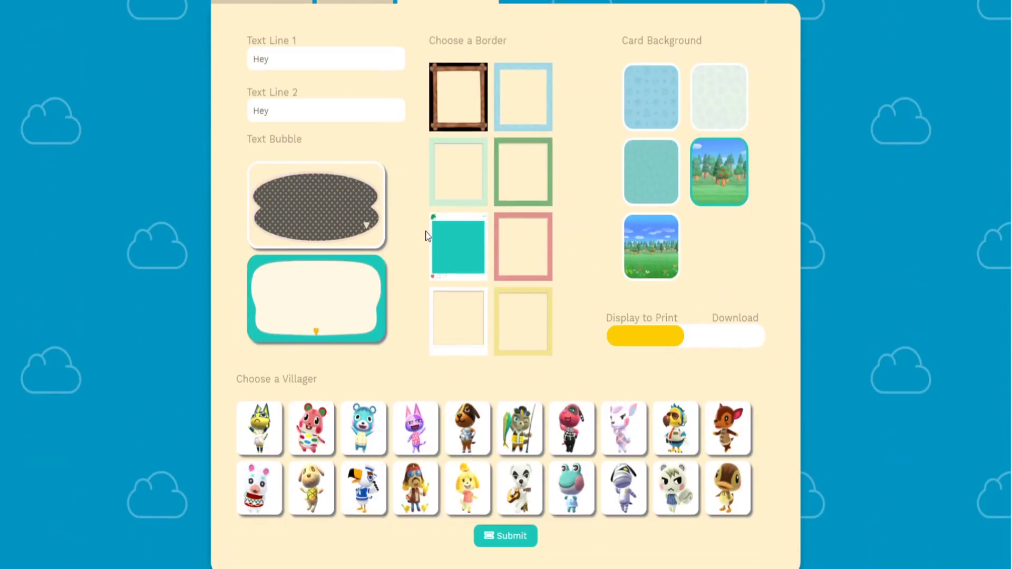
scroll(603, 282, down, 4)
scroll(596, 409, up, 1)
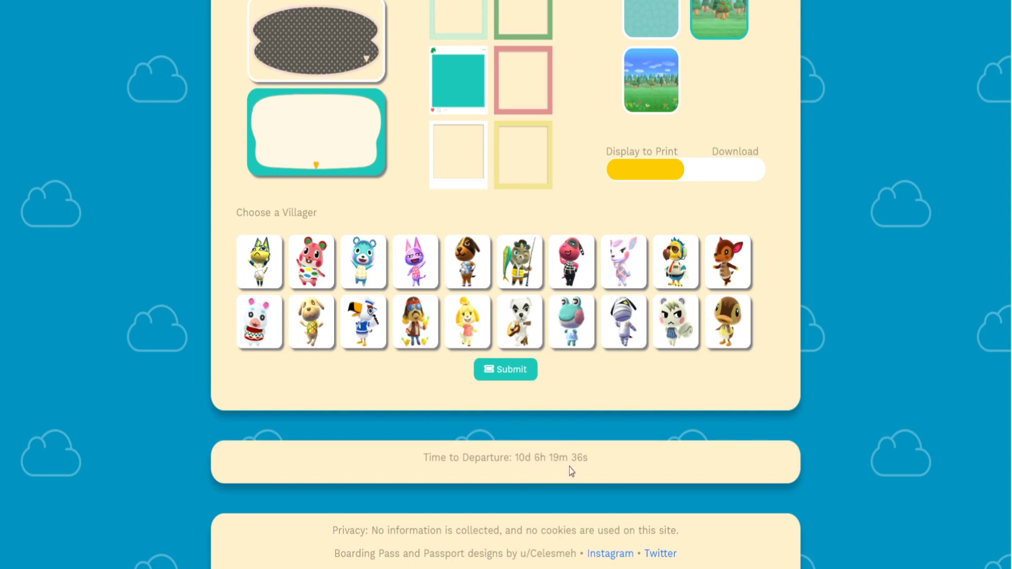
scroll(603, 471, up, 4)
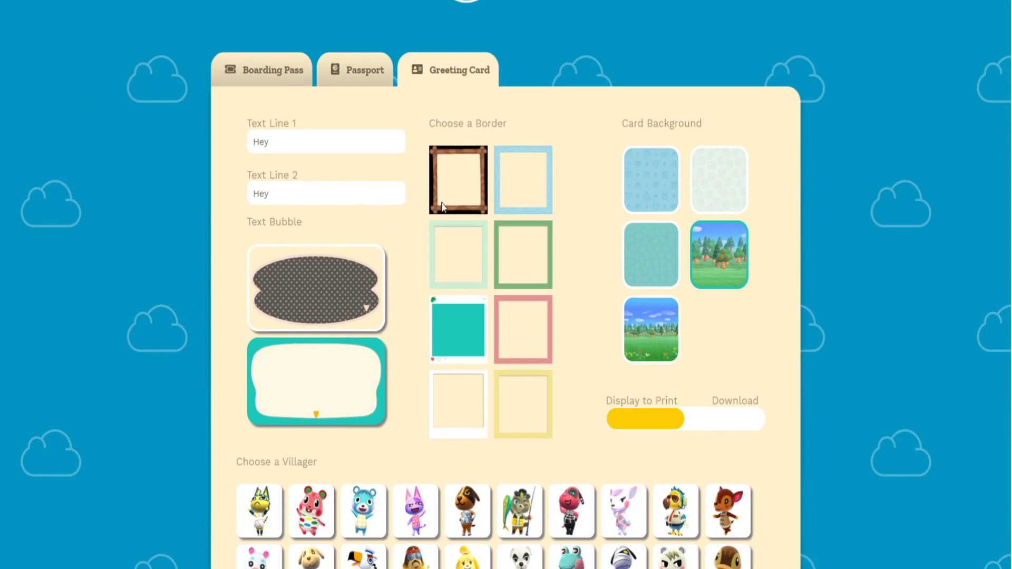
Replace 'Hey' with 'Bienvenido' in the greeting card's Text Line 1, leaving Text Line 2 as 'Hey'
double_click(333, 141)
click(563, 108)
drag(335, 142, 189, 147)
double_click(312, 197)
double_click(323, 149)
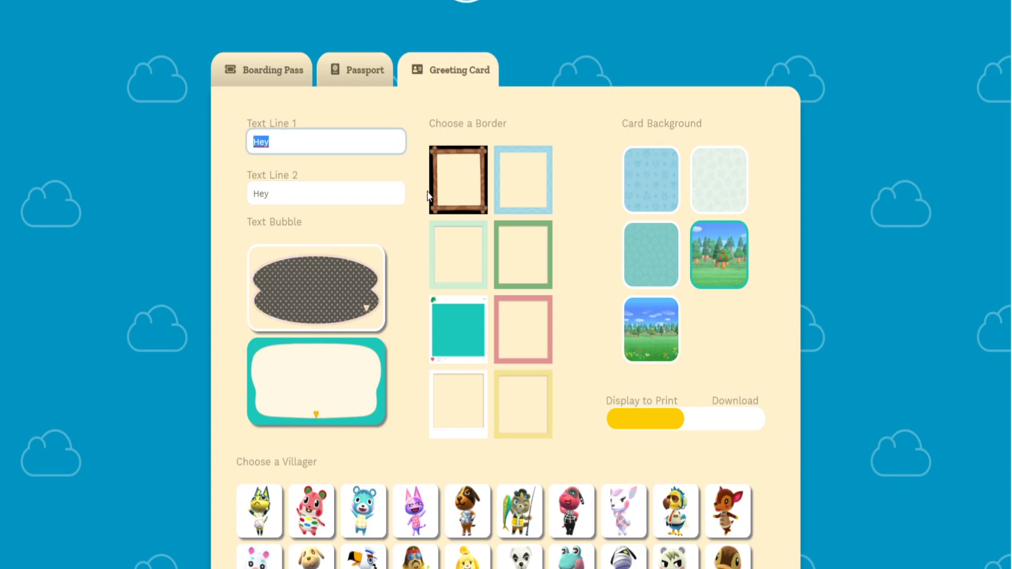
text(b)
key(BackSpace)
text(B)
key(BackSpace)
text(Ble)
text(nvenido)
key(Tab)
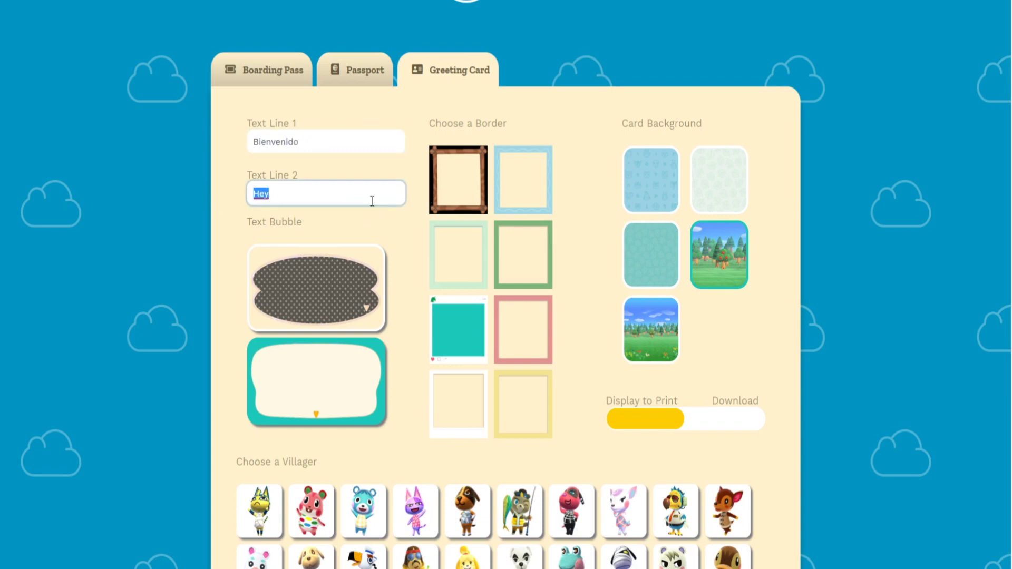